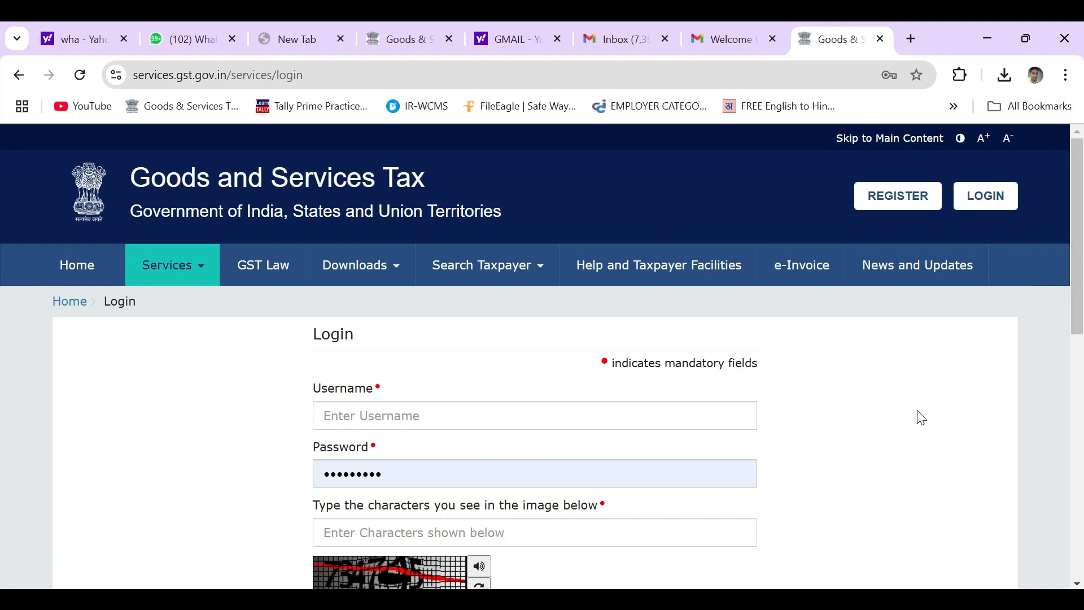
Open the New User Login form using the first-time login 'here' link on the Login page.
scroll(922, 417, "down", 3)
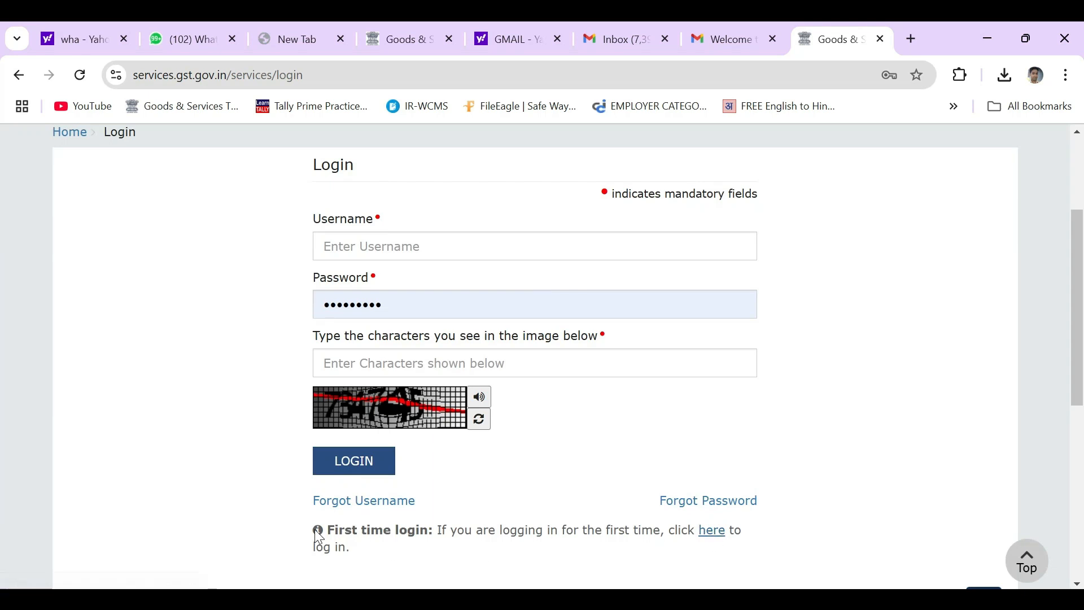
left_click(716, 536)
left_click(712, 531)
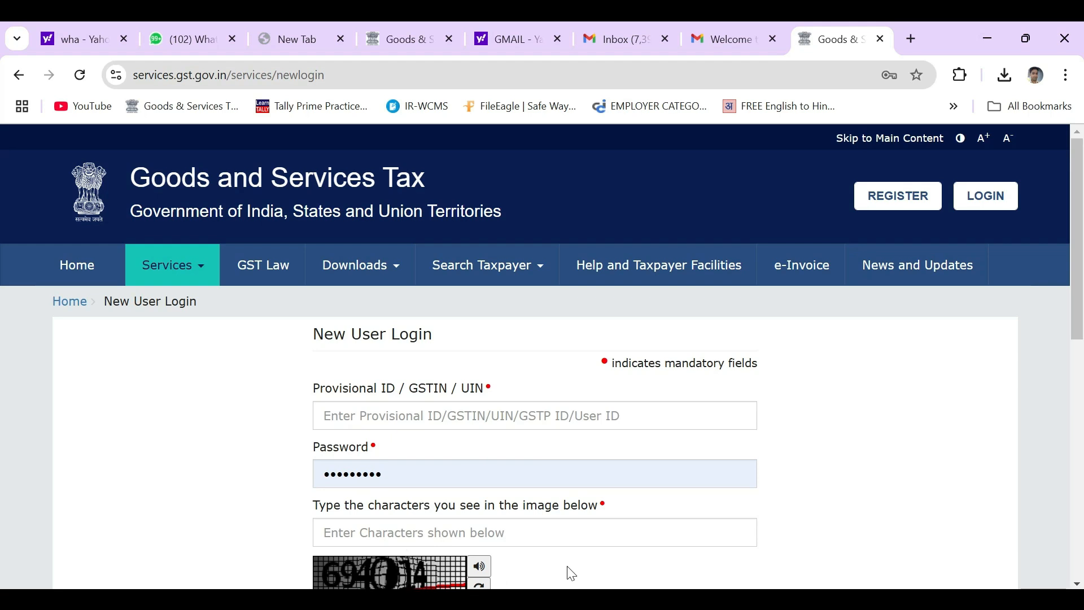
scroll(576, 567, "down", 3)
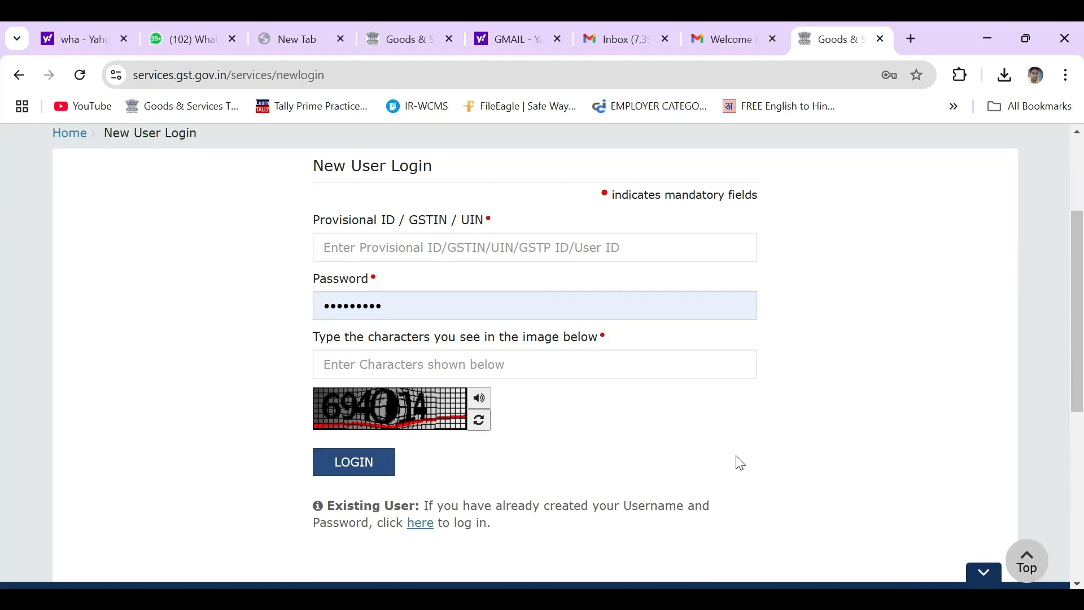
scroll(739, 463, "up", 2)
Copy the provisional ID and password from the Gmail welcome email into the login fields.
key("ctrl+shift+Tab")
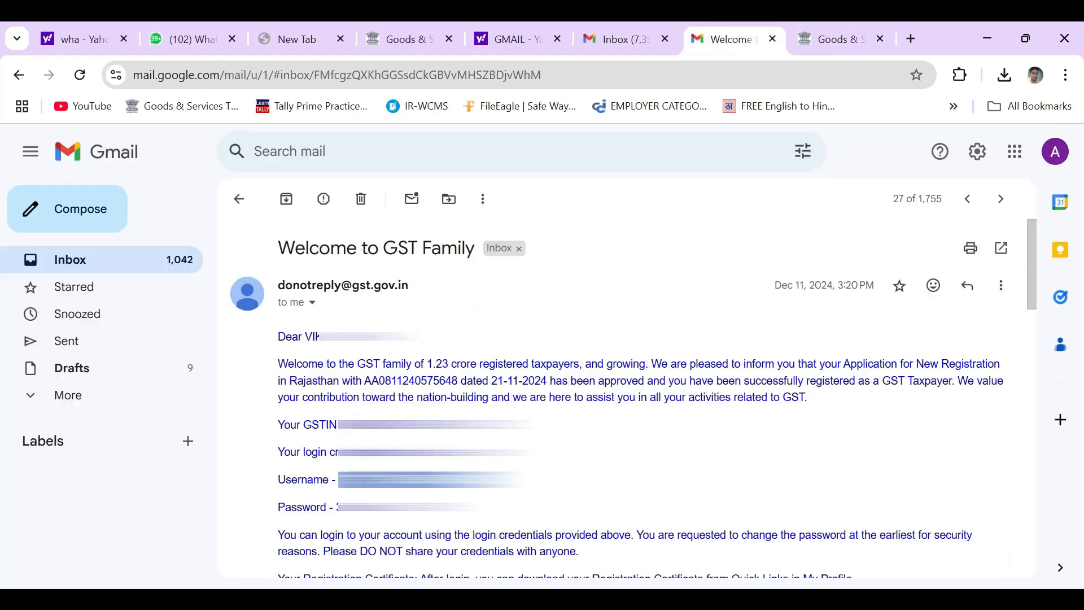
left_click_drag(390, 479, 562, 336)
left_click(732, 51)
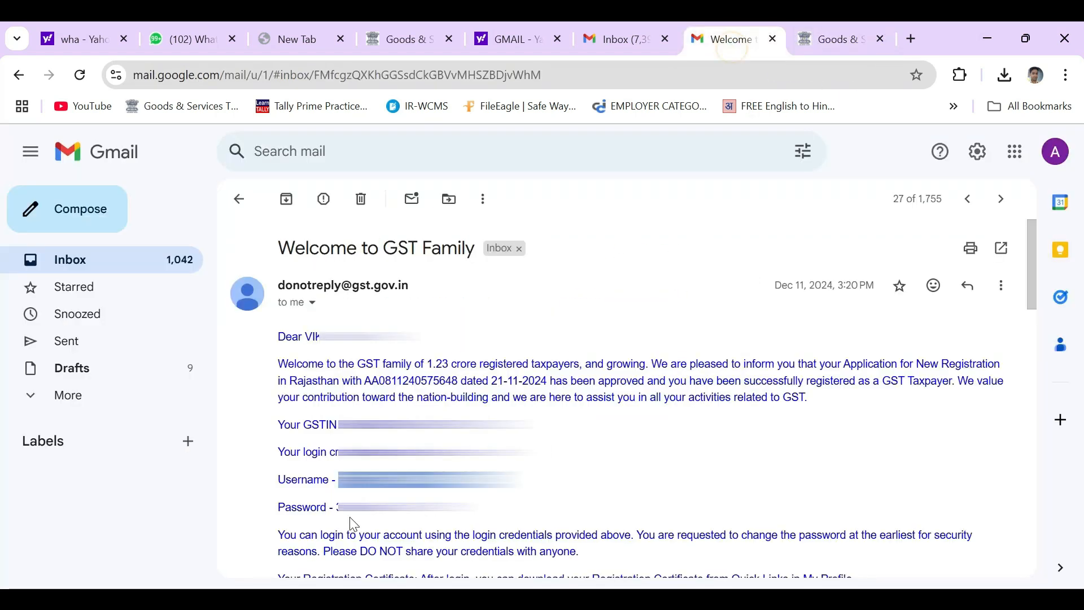
left_click_drag(338, 507, 475, 390)
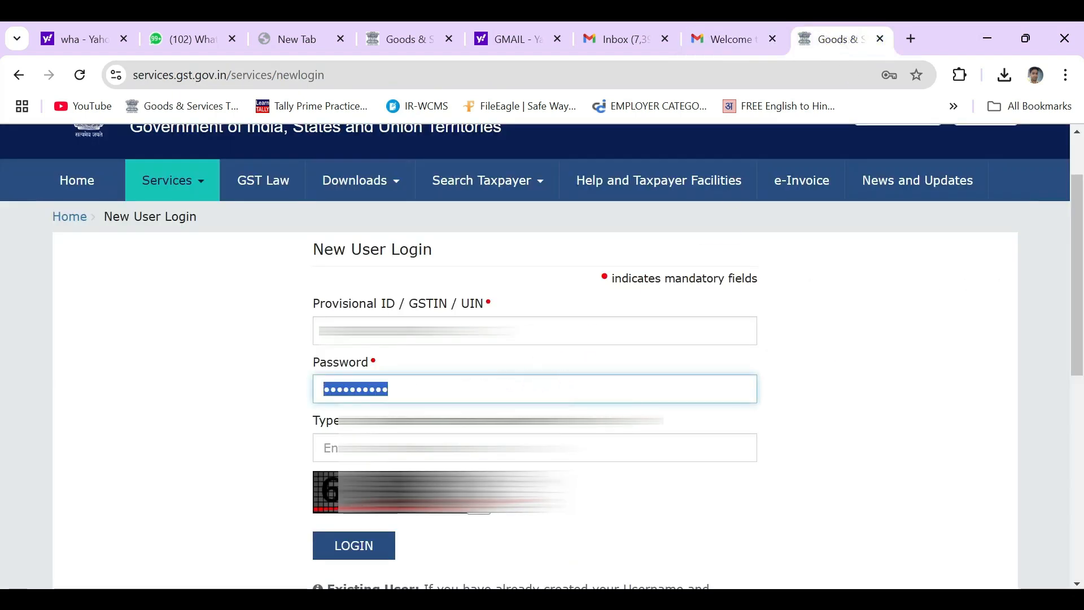
Enter the captcha characters and select the provisional ID text in the login form.
left_click(463, 448)
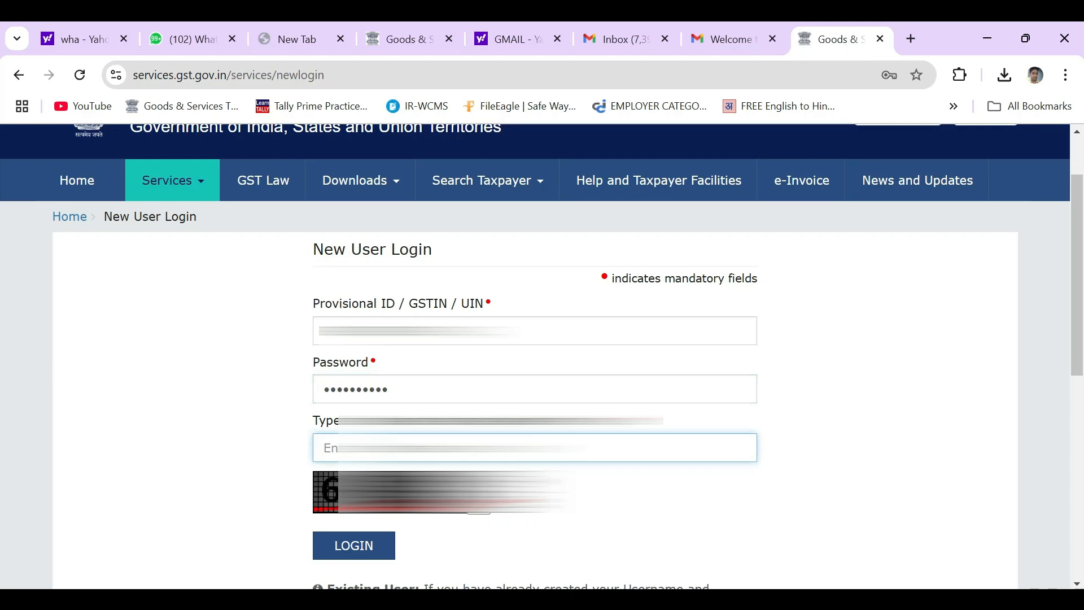
type("69")
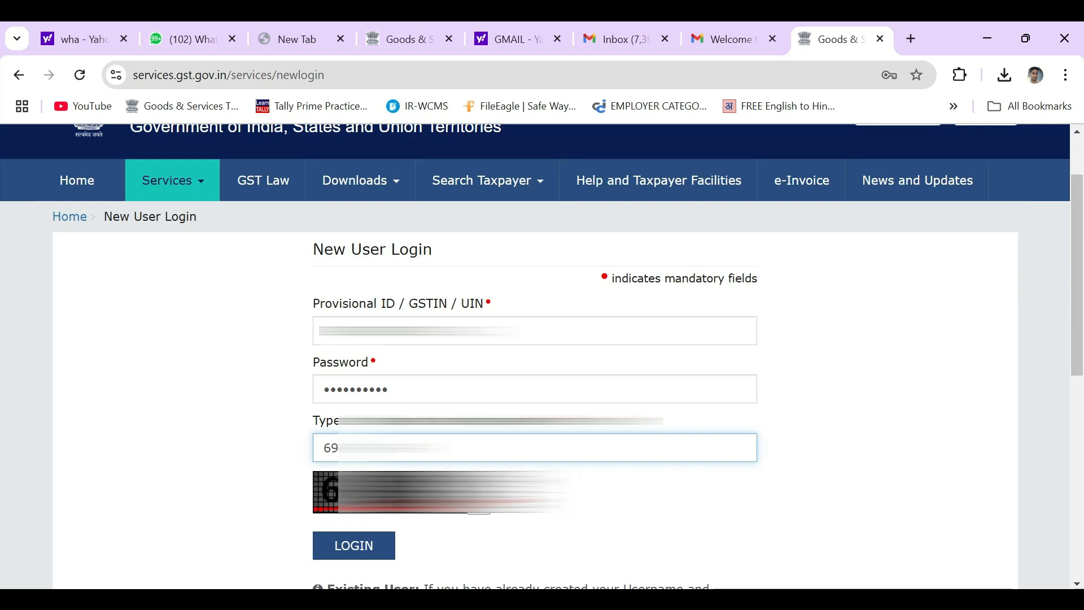
double_click(411, 329)
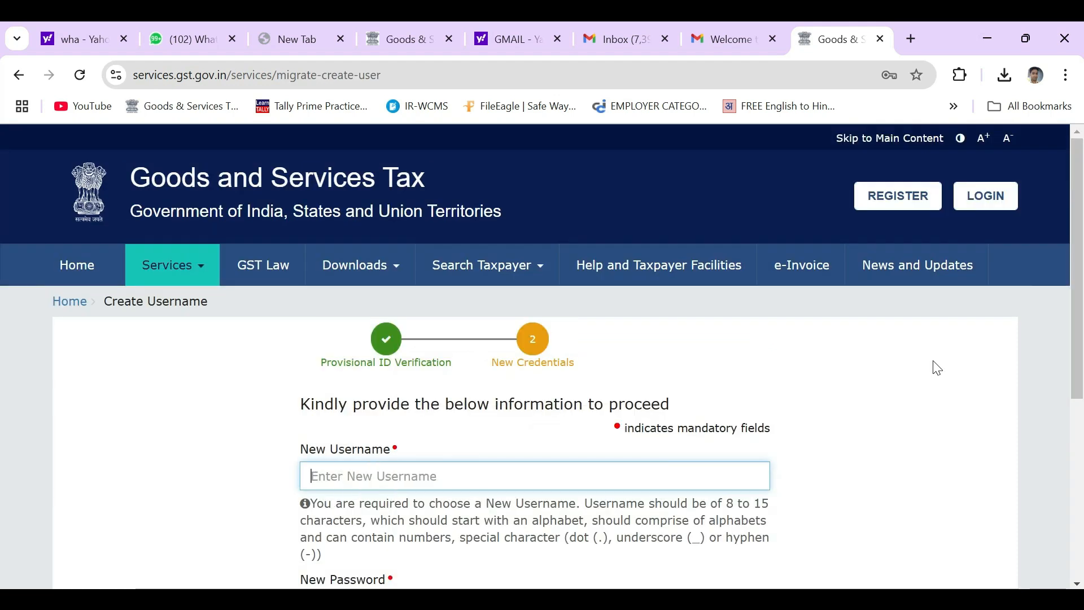
scroll(937, 368, "down", 3)
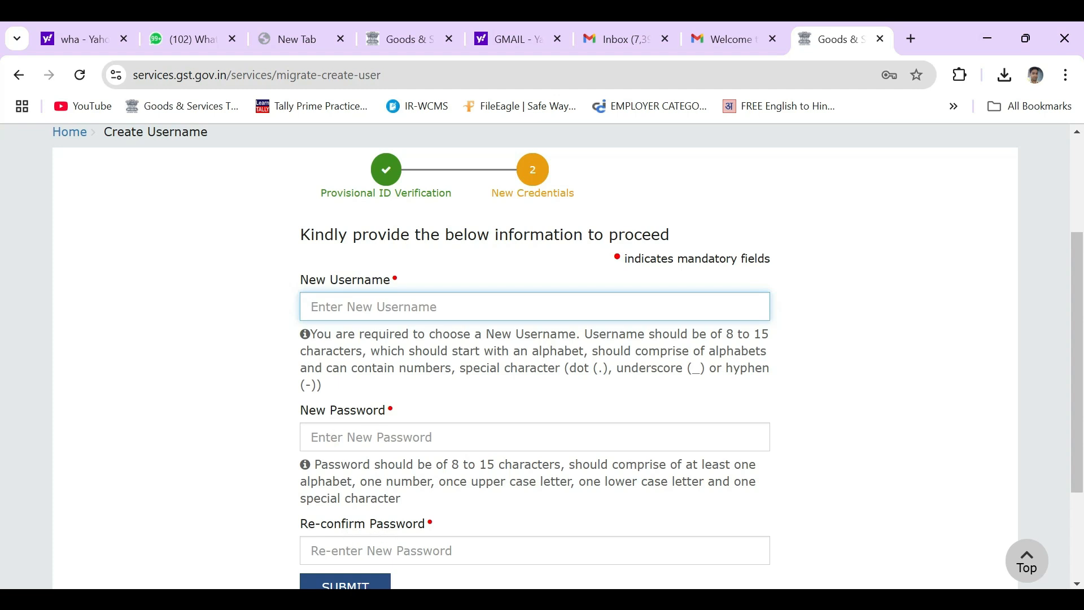
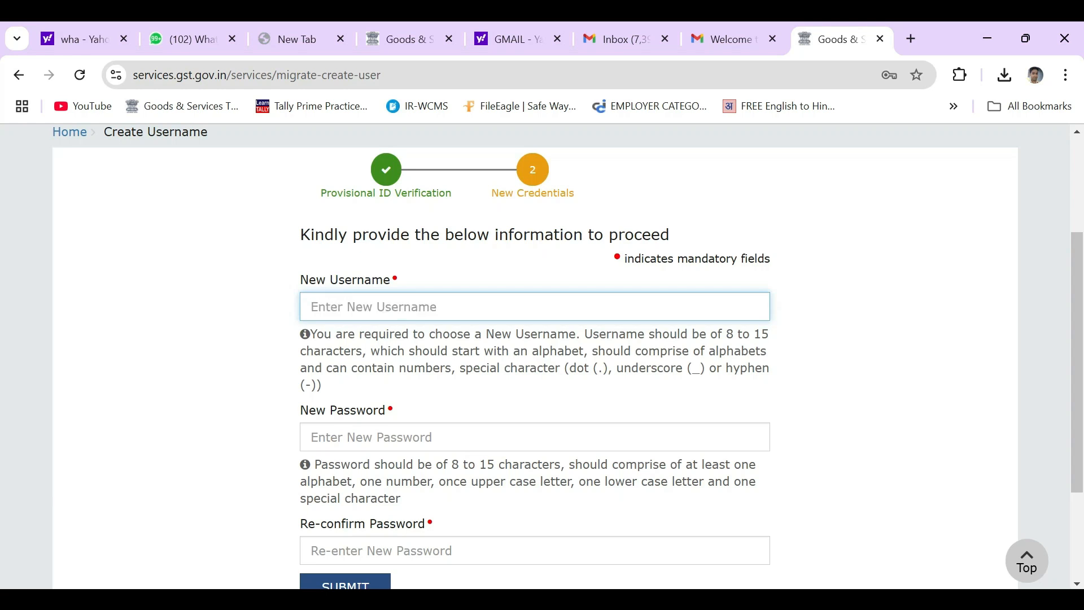
type("BKI_")
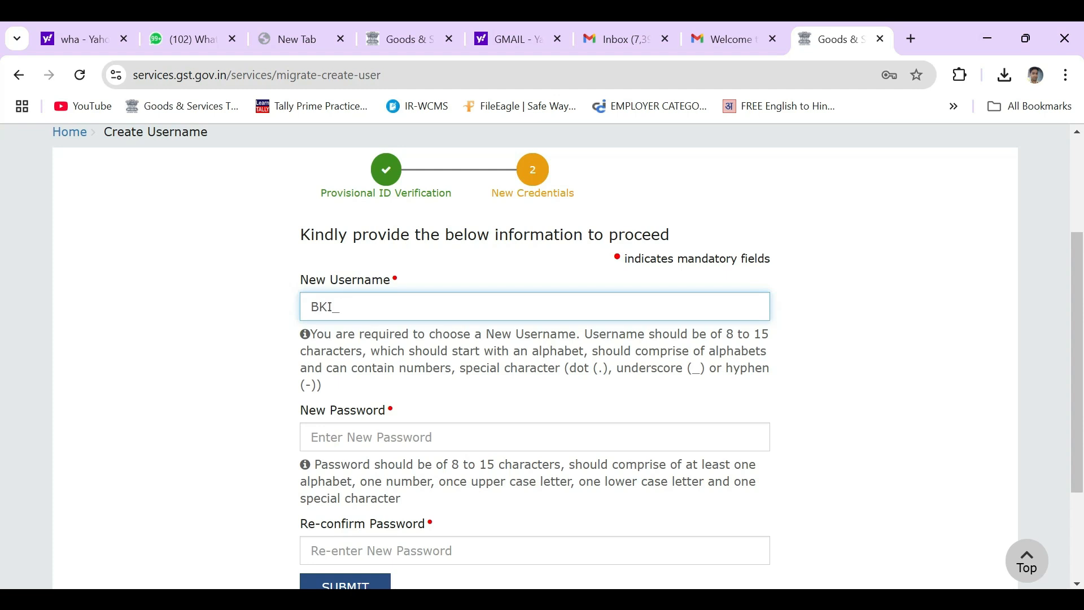
type("ATHGFDE")
key("BackSpace")
key("BackSpace")
key("BackSpace")
key("BackSpace")
key("BackSpace")
key("BackSpace")
key("BackSpace")
type("CONTRACT")
key("BackSpace")
key("BackSpace")
key("BackSpace")
key("BackSpace")
key("BackSpace")
key("BackSpace")
key("BackSpace")
key("BackSpace")
type("DEEPAK")
key("BackSpace")
key("BackSpace")
key("BackSpace")
key("BackSpace")
key("BackSpace")
key("BackSpace")
key("BackSpace")
type(".DEEPAK1")
key("BackSpace")
key("BackSpace")
key("BackSpace")
key("BackSpace")
key("BackSpace")
key("BackSpace")
key("BackSpace")
key("BackSpace")
key("BackSpace")
key("BackSpace")
key("BackSpace")
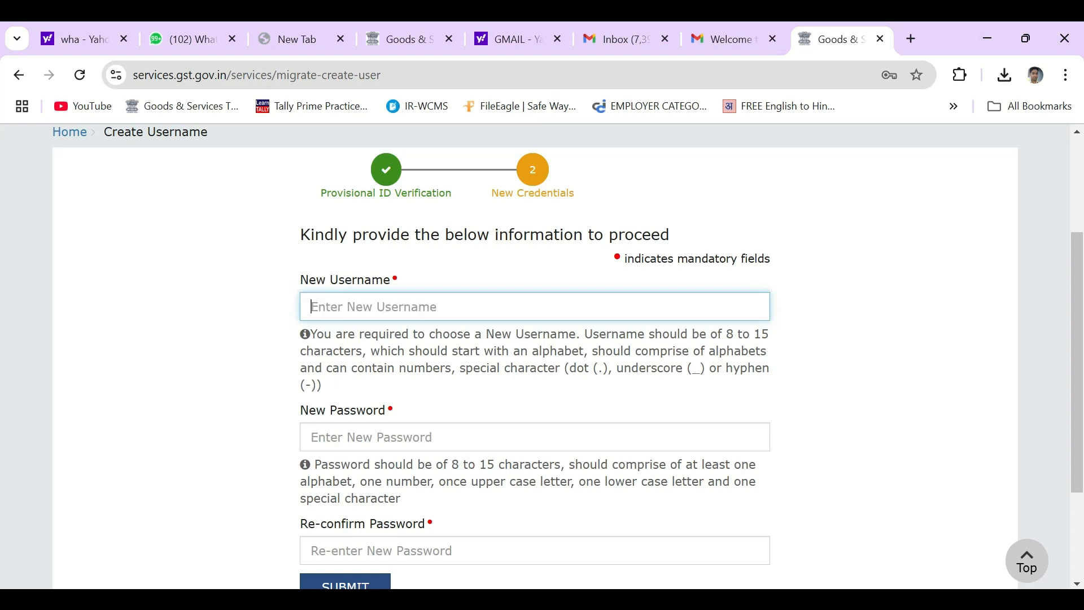
Enter a new username, set and re-confirm the new password, and submit.
type("B")
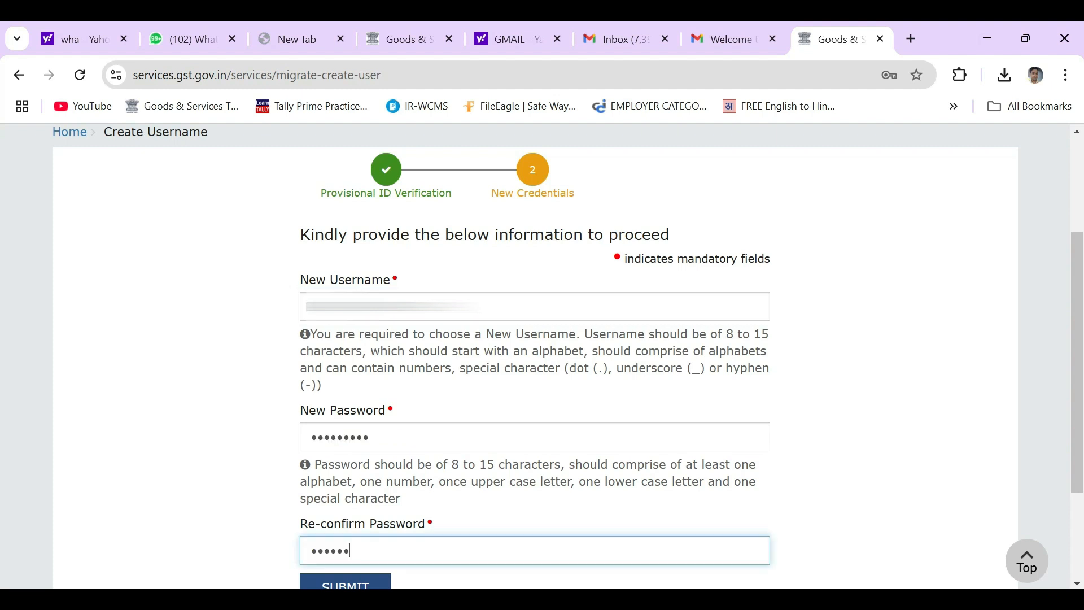
type("•••")
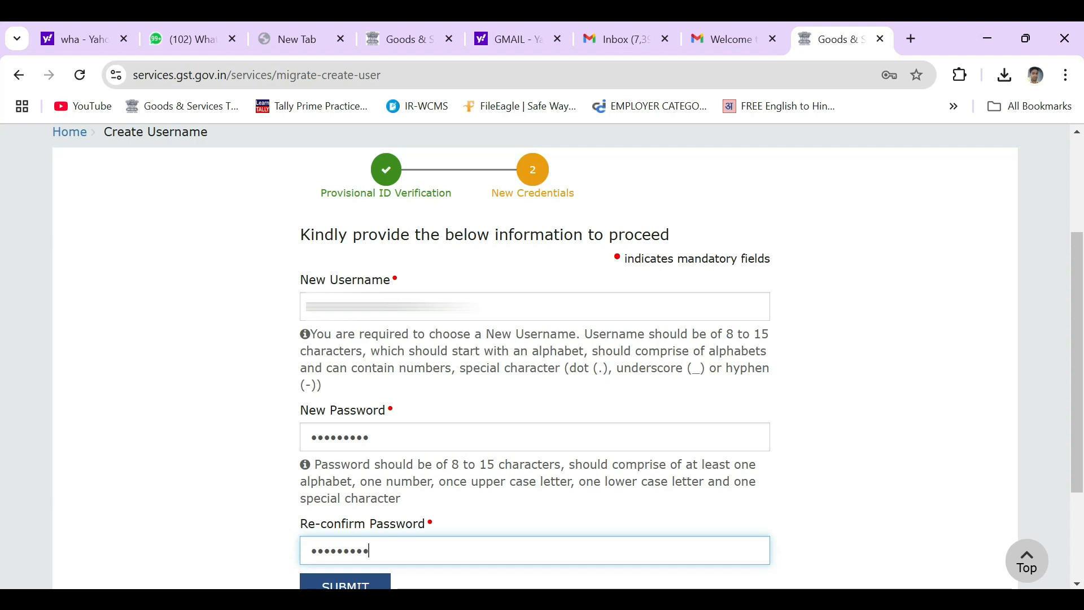
key("Return")
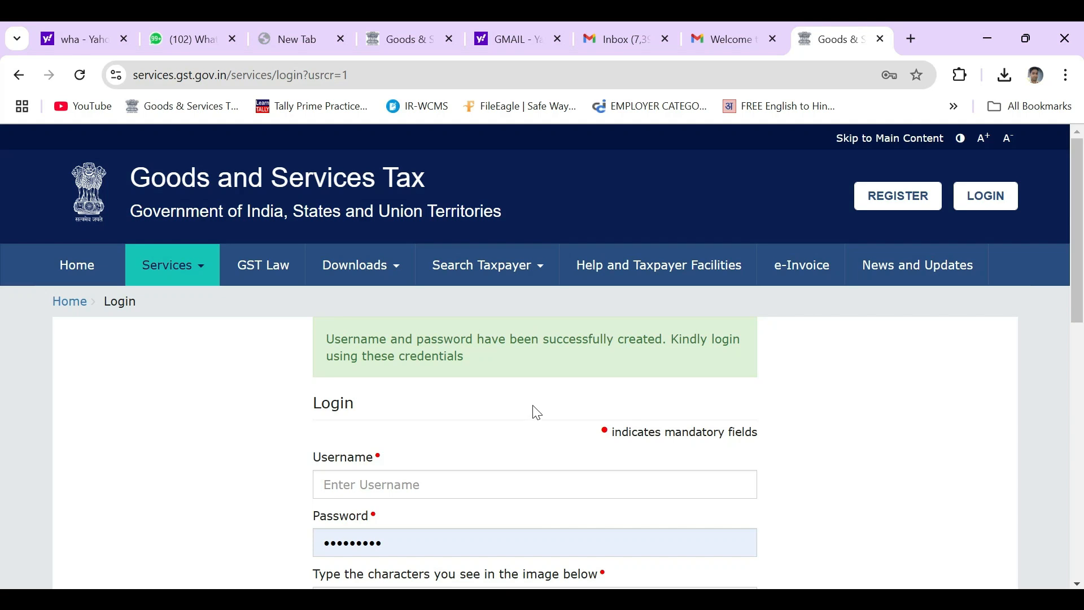
Scroll down the Login page to the username, password and captcha fields.
scroll(535, 412, "down", 1)
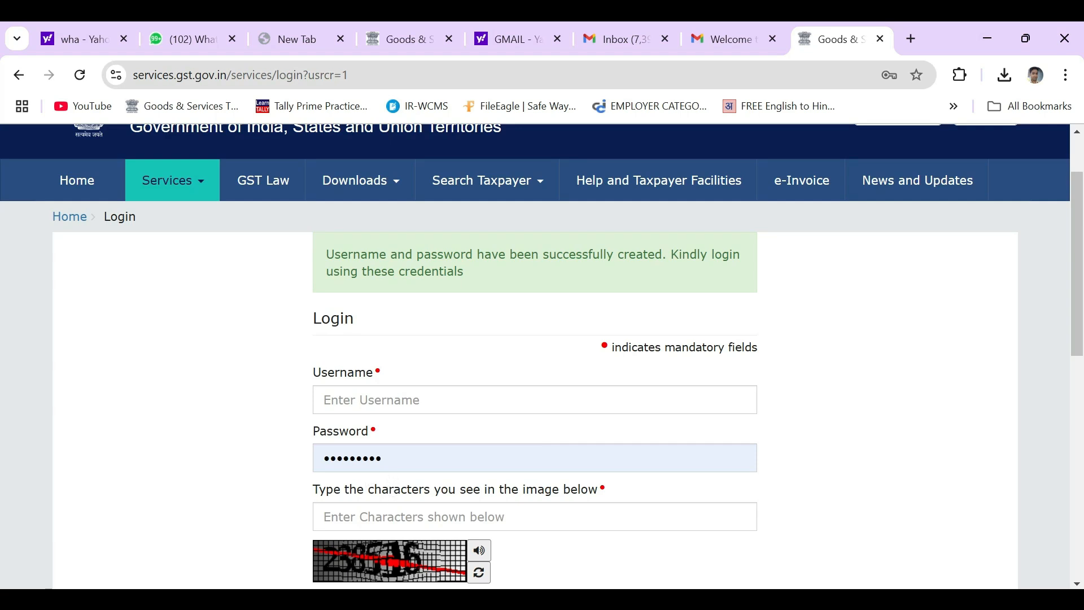
scroll(443, 507, "down", 3)
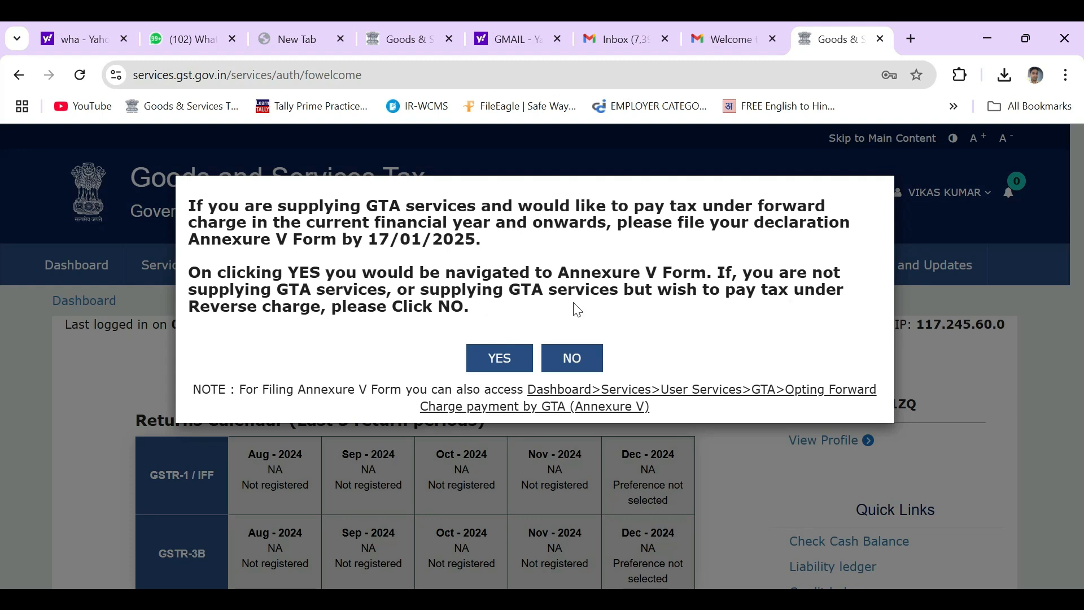
Decline the GTA Annexure V prompt and submit Trader, Retailer as the core business.
left_click(579, 358)
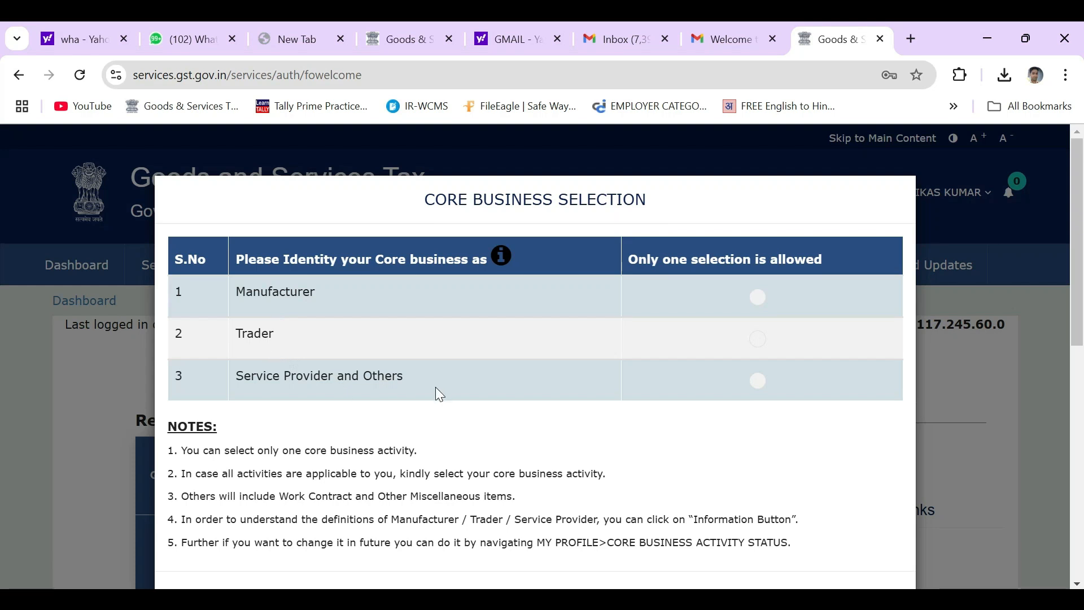
scroll(438, 398, "down", 2)
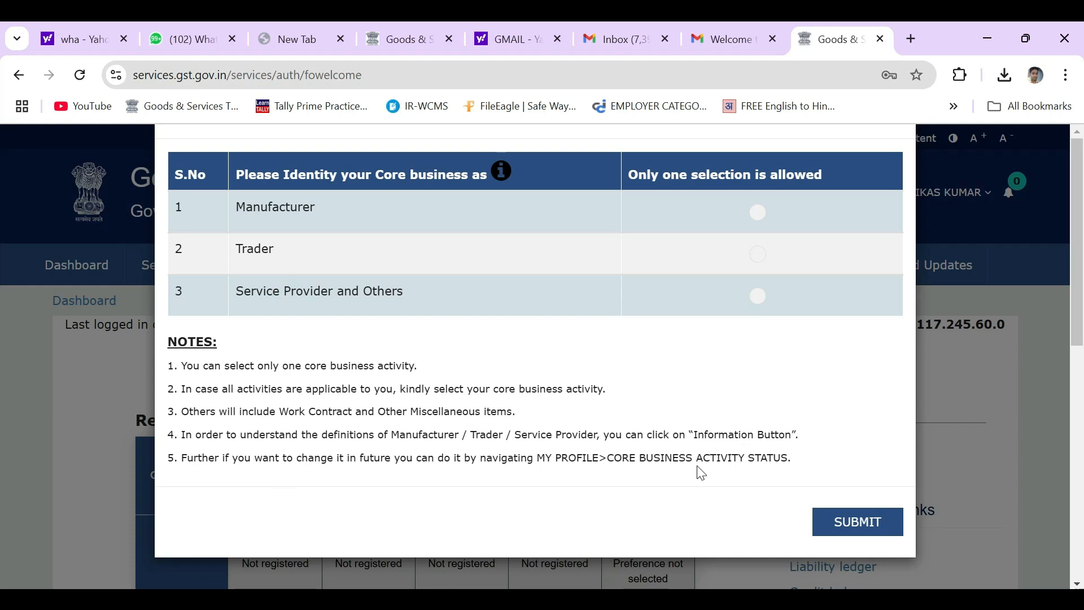
left_click(758, 255)
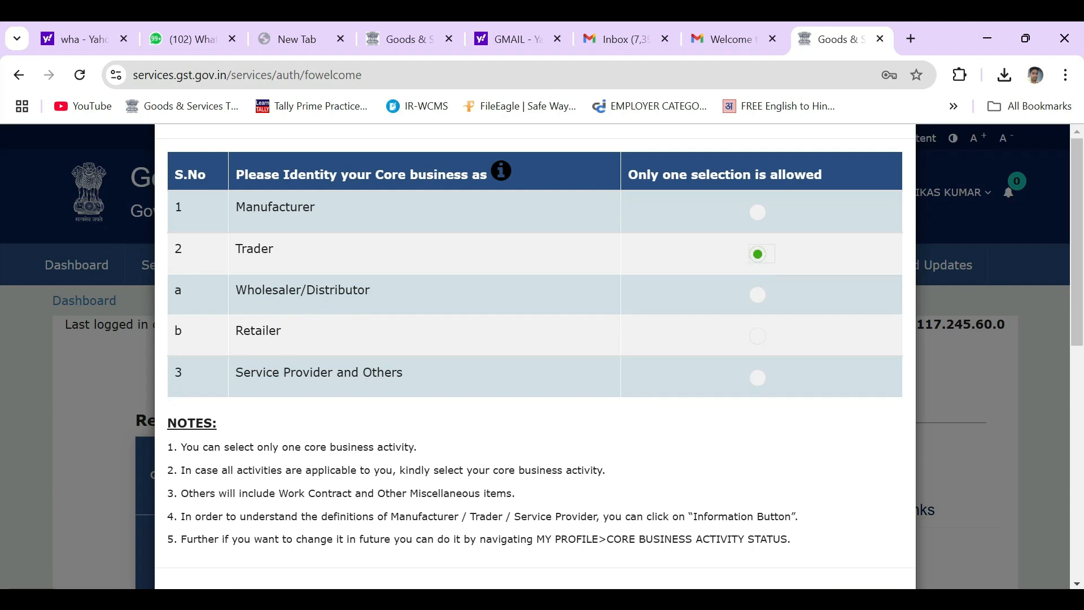
left_click(758, 337)
scroll(812, 366, "down", 2)
left_click(854, 526)
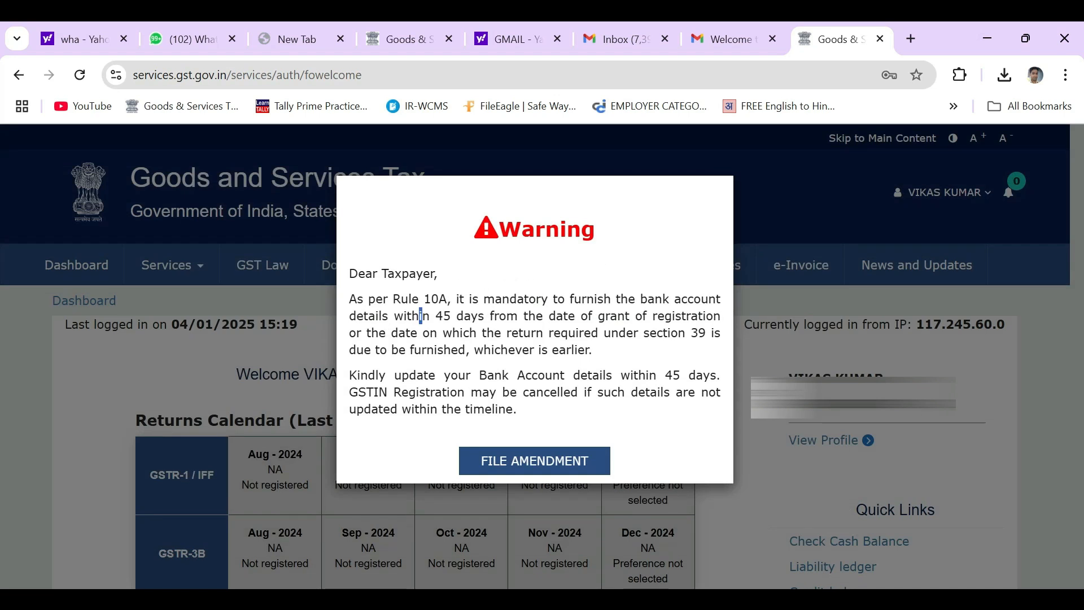
Review the 45-day deadline and cancellation lines in the warning, then start the amendment.
left_click_drag(421, 316, 490, 316)
left_click(490, 332)
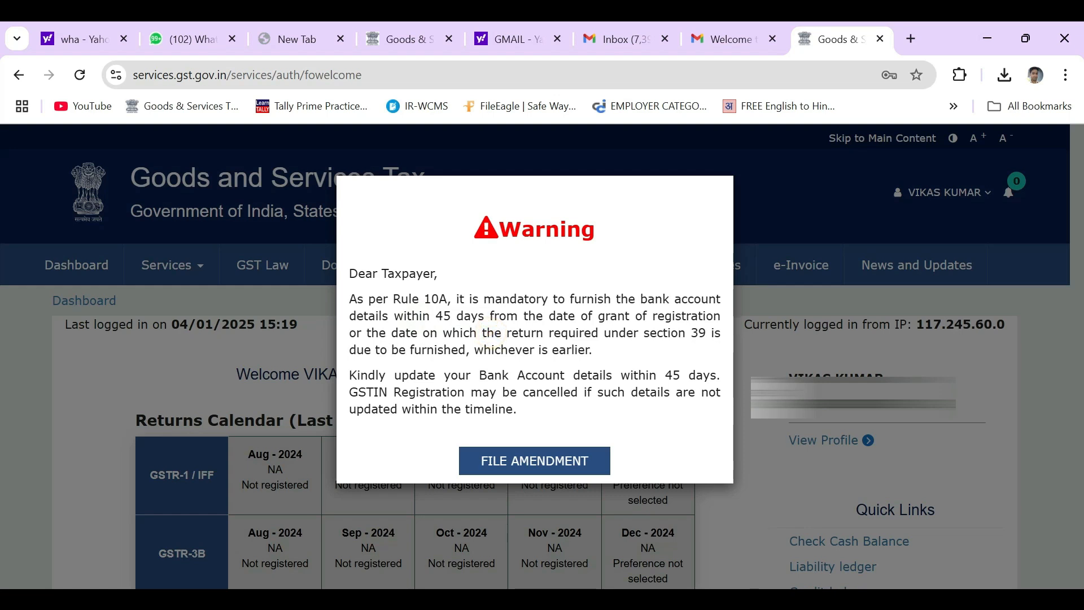
left_click_drag(367, 392, 598, 408)
left_click(601, 415)
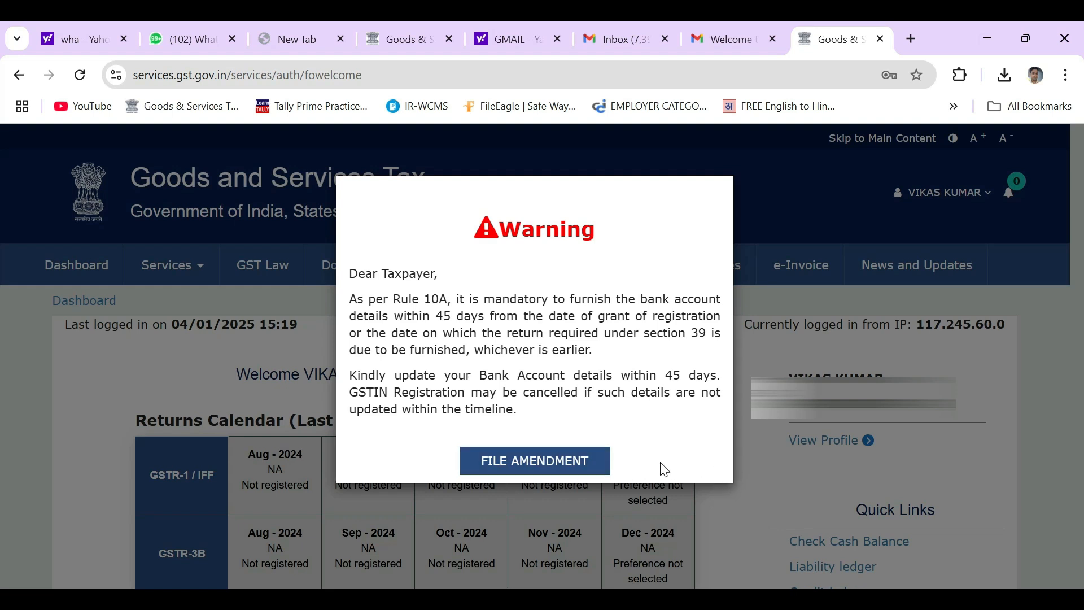
left_click(557, 472)
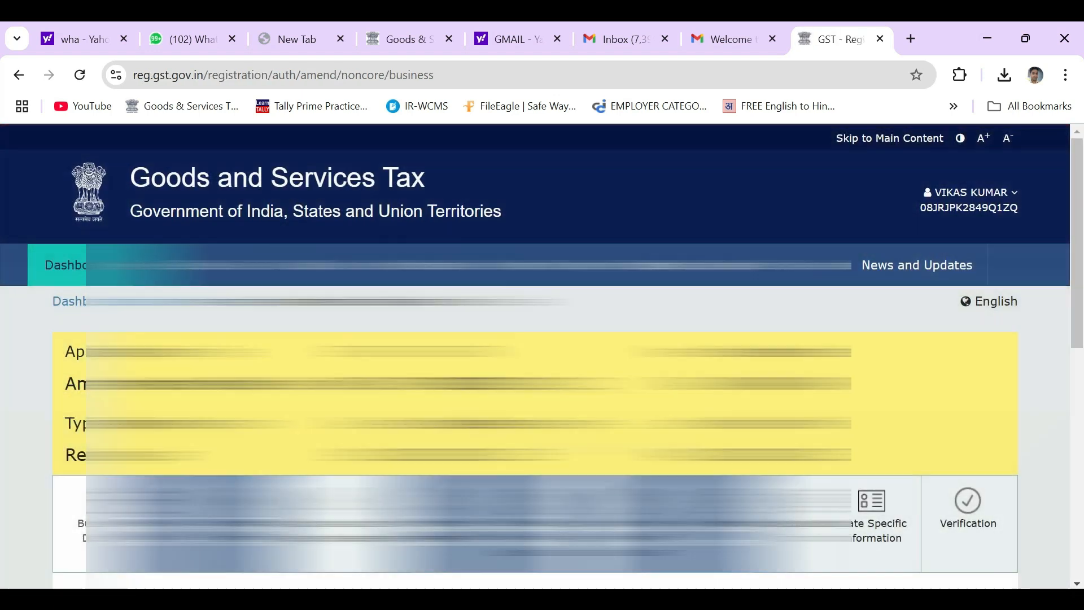
Go to the amendment's Bank Accounts section and add a new bank account entry.
scroll(535, 355, "down", 4)
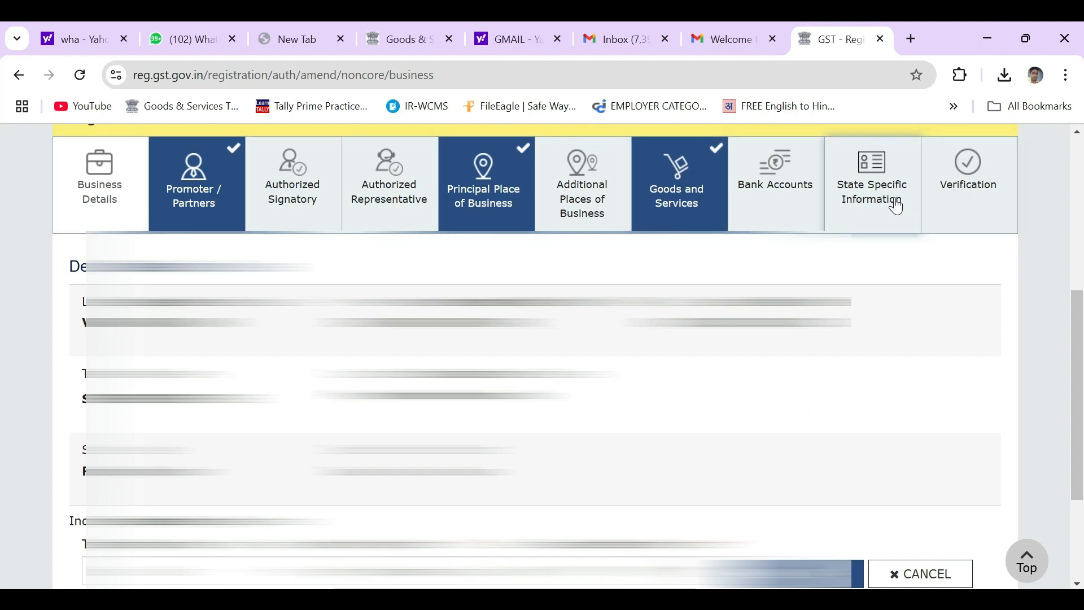
left_click(783, 186)
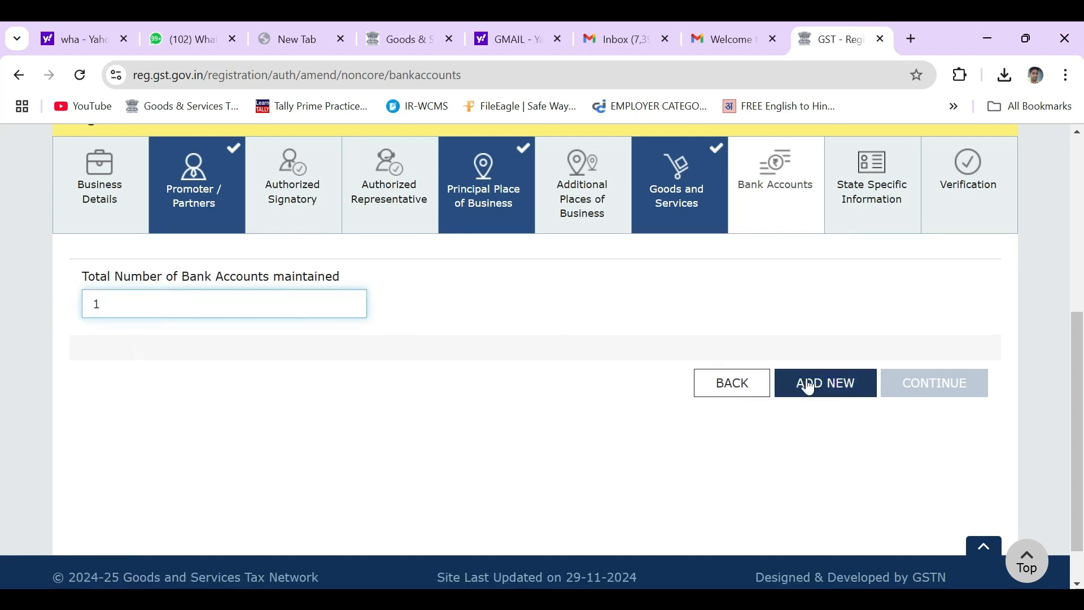
left_click(806, 380)
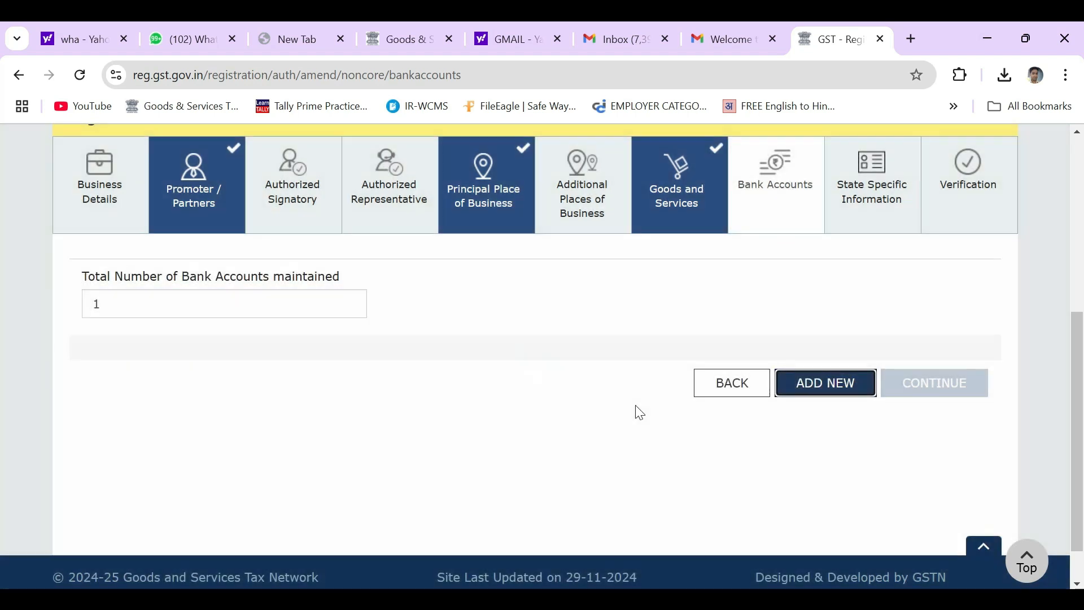
left_click(791, 391)
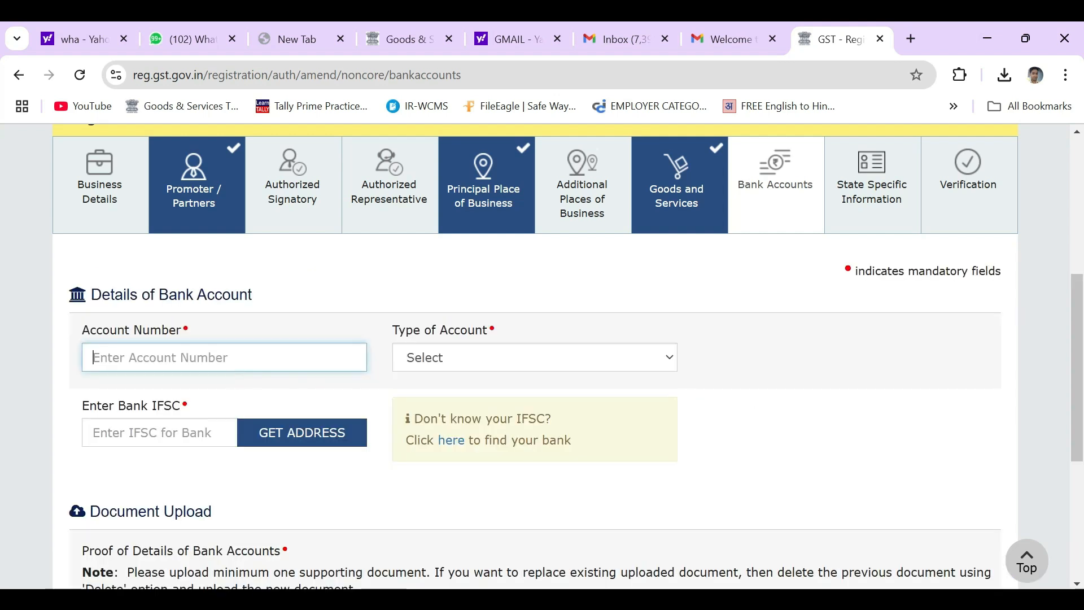
Leave the Type of Account dropdown on Select without choosing an account type.
left_click(508, 358)
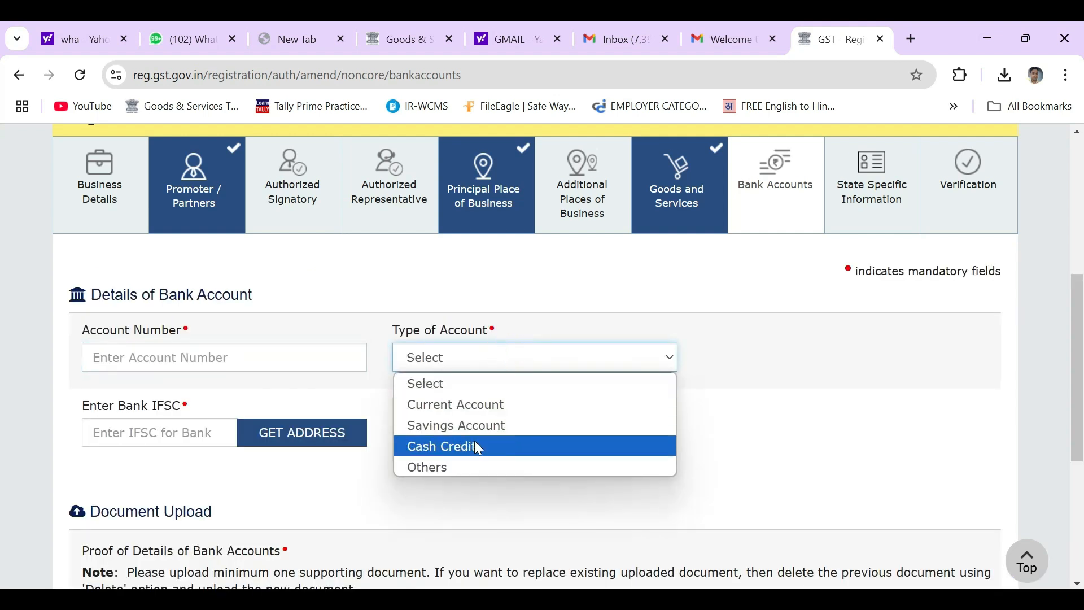
left_click(313, 489)
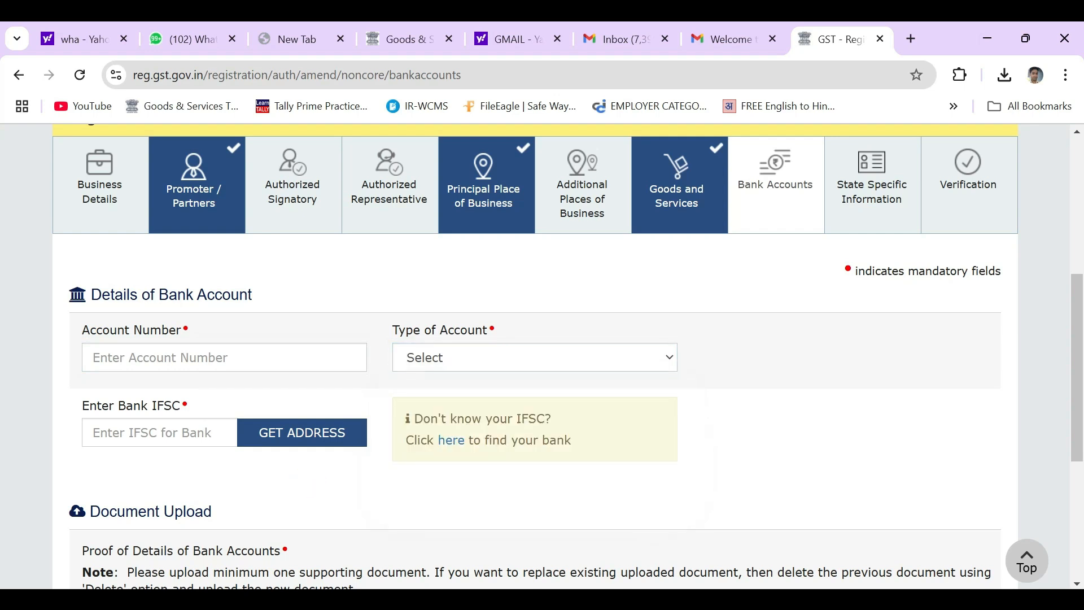
scroll(361, 467, "down", 1)
scroll(364, 467, "down", 2)
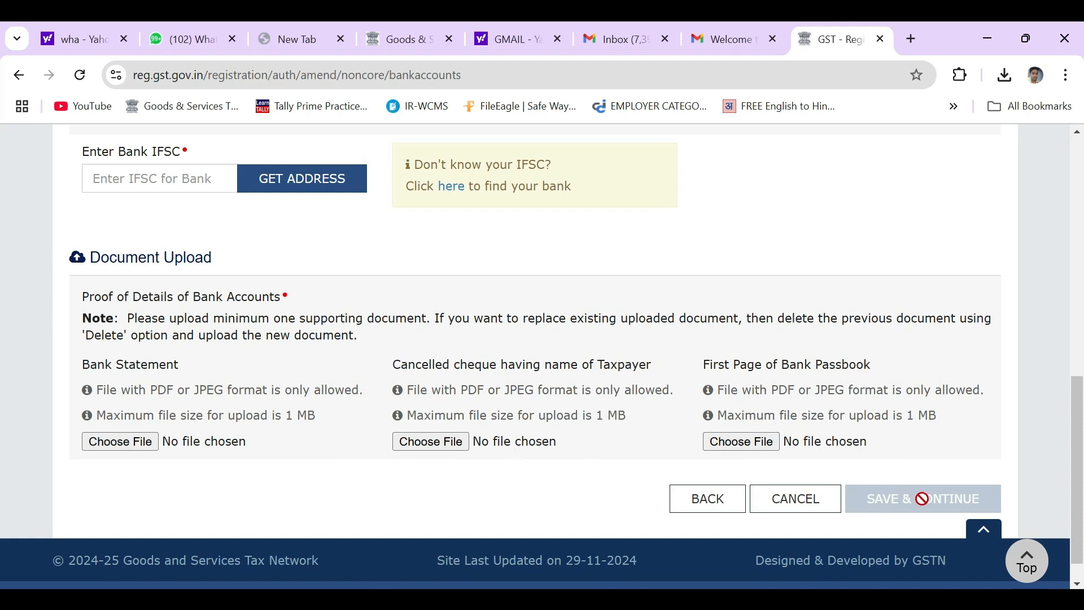
Step back through goods and services and additional places to the principal place of business.
left_click(712, 512)
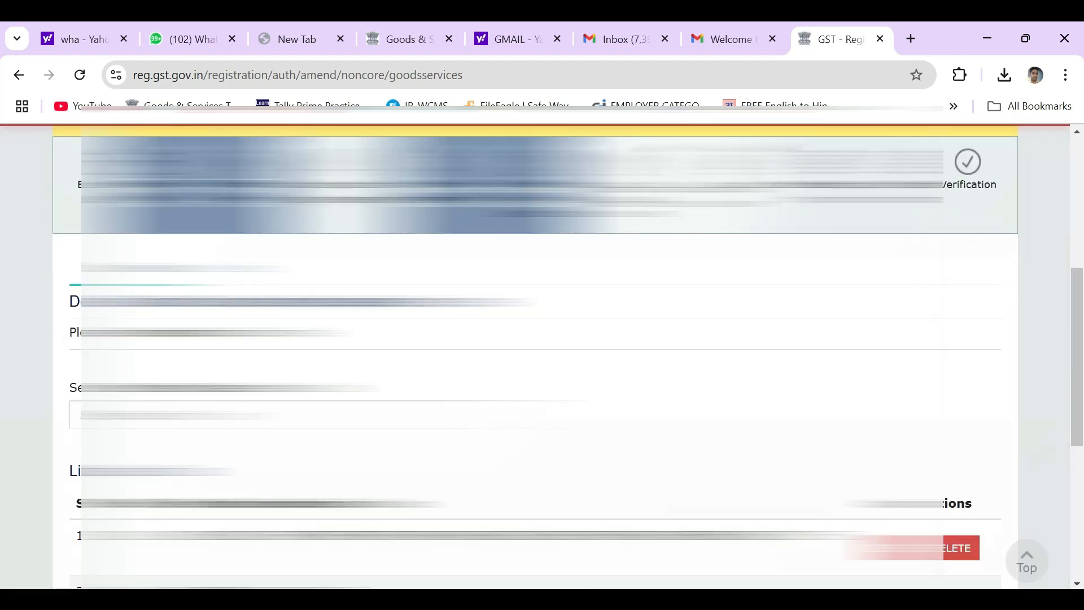
scroll(745, 511, "down", 5)
left_click(798, 466)
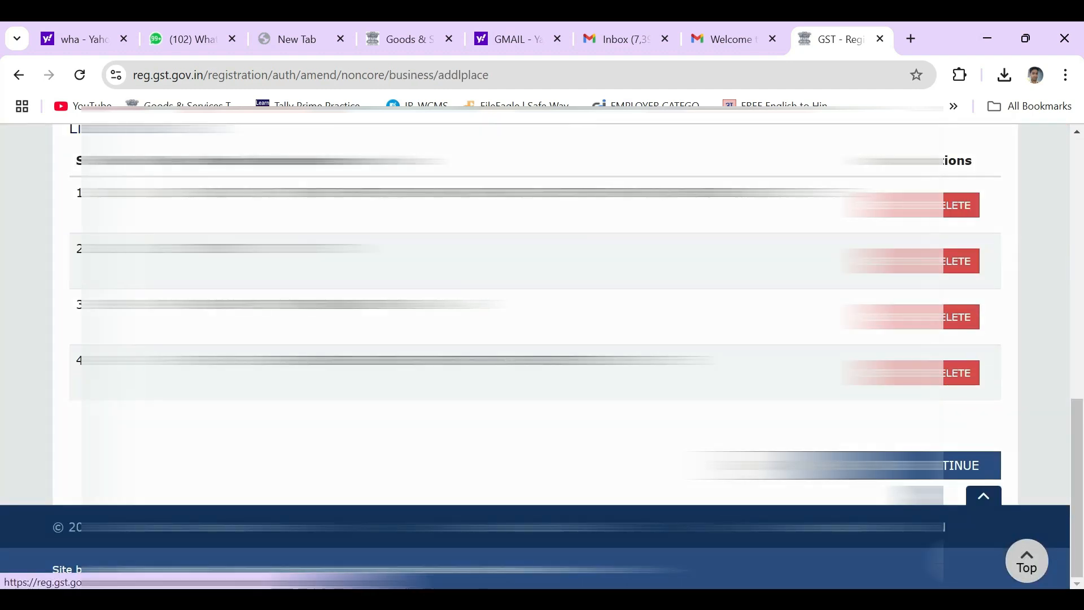
scroll(542, 339, "down", 10)
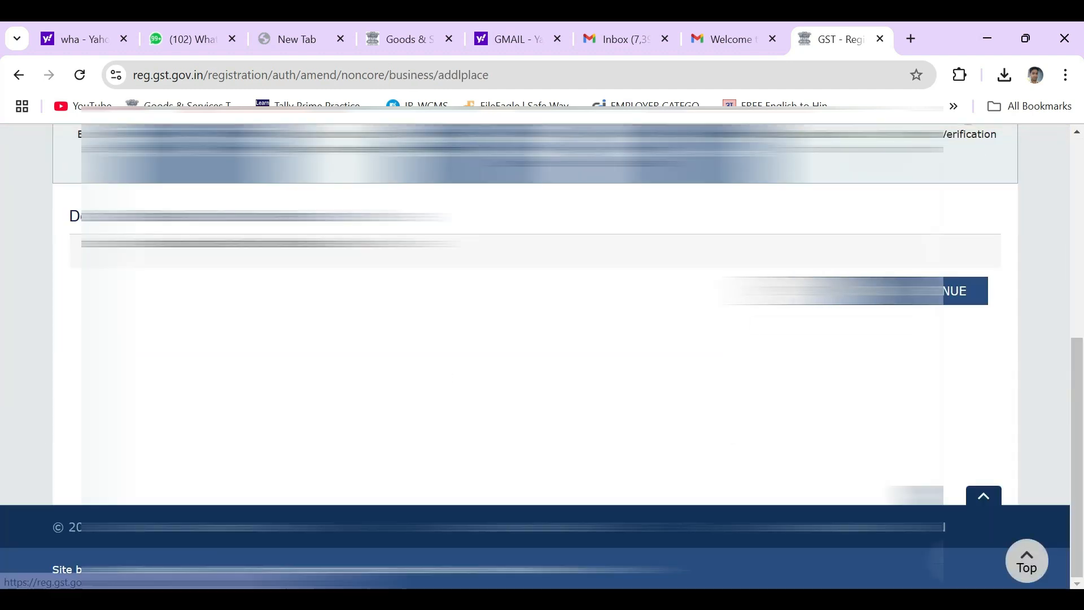
left_click(837, 291)
scroll(837, 291, "down", 6)
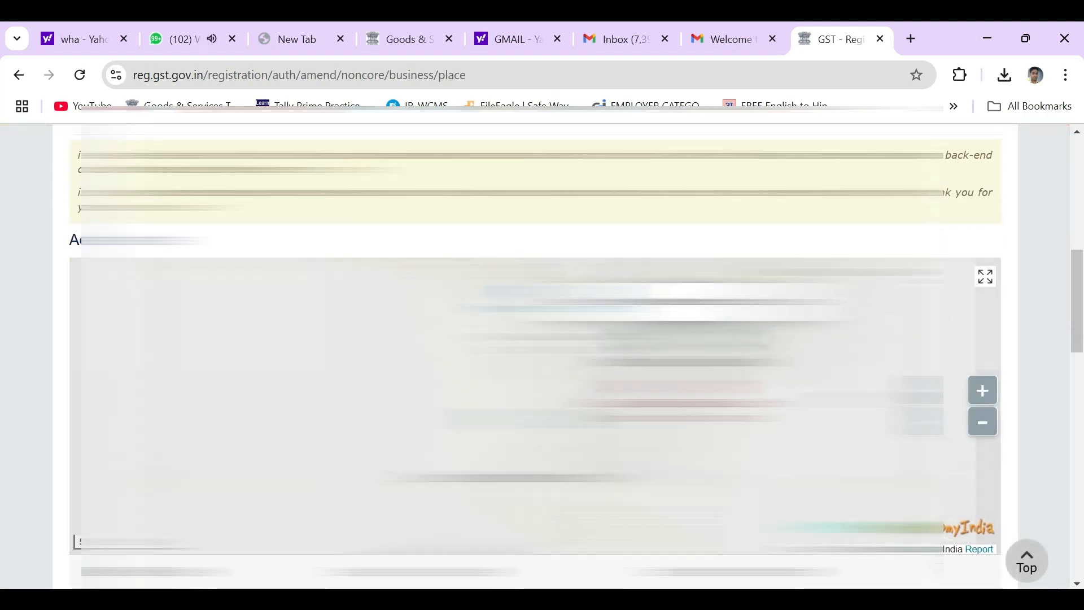
scroll(1027, 349, "down", 10)
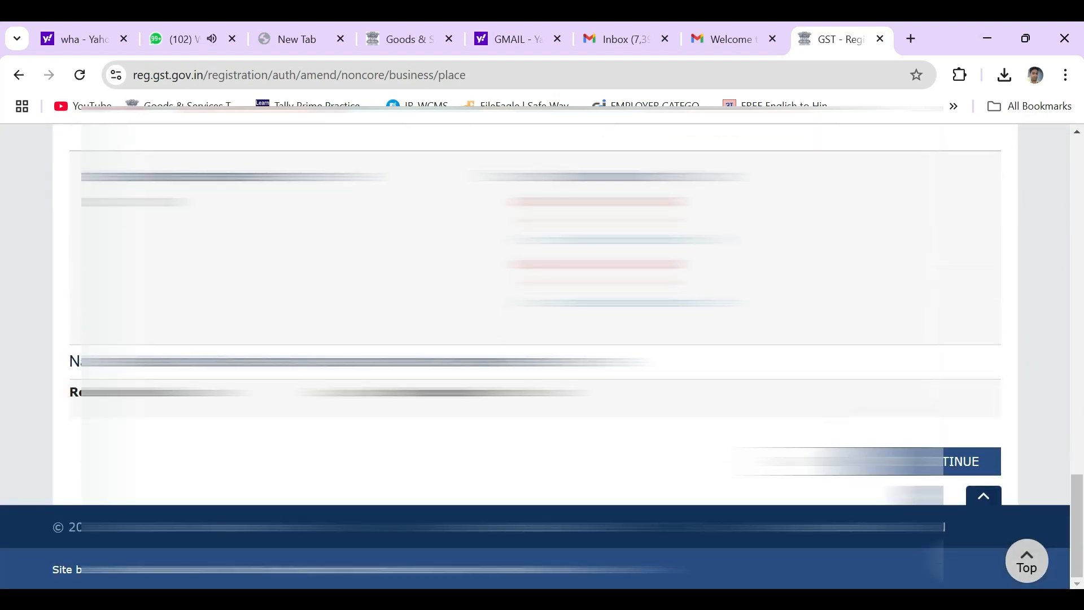